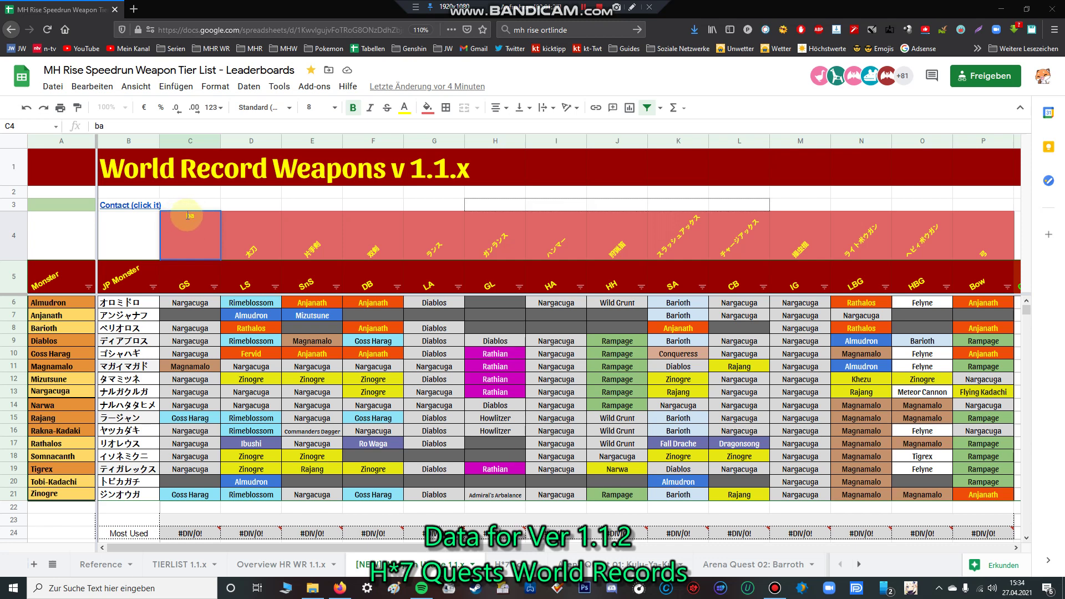
# Replace the Japanese weapon name in cell C4, above the GS header, with 大剣.
pyautogui.press('Return')
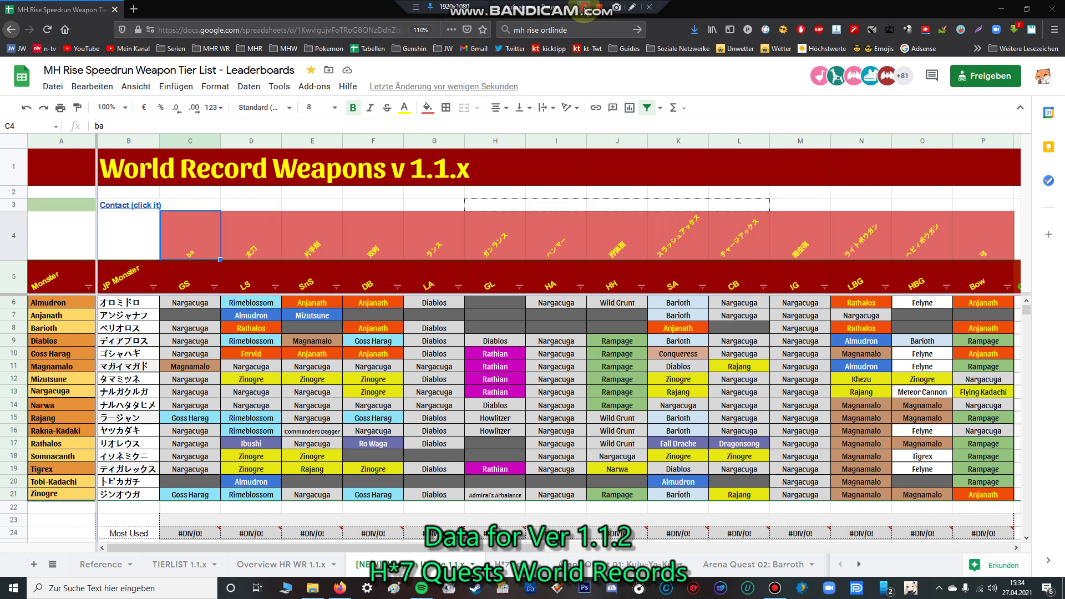
pyautogui.click(208, 242)
pyautogui.write('大剣')
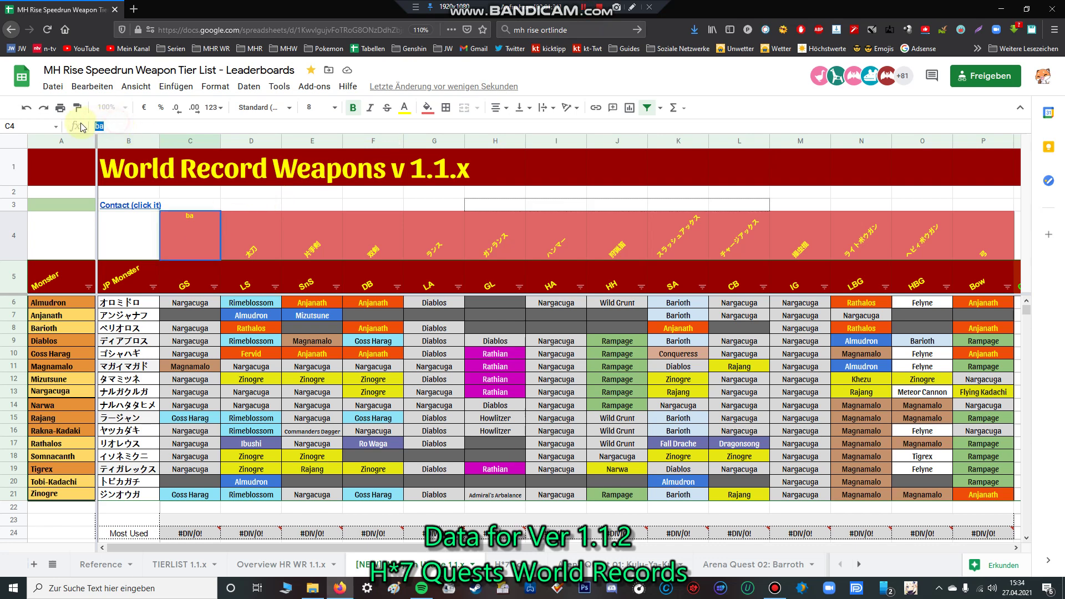
pyautogui.click(136, 241)
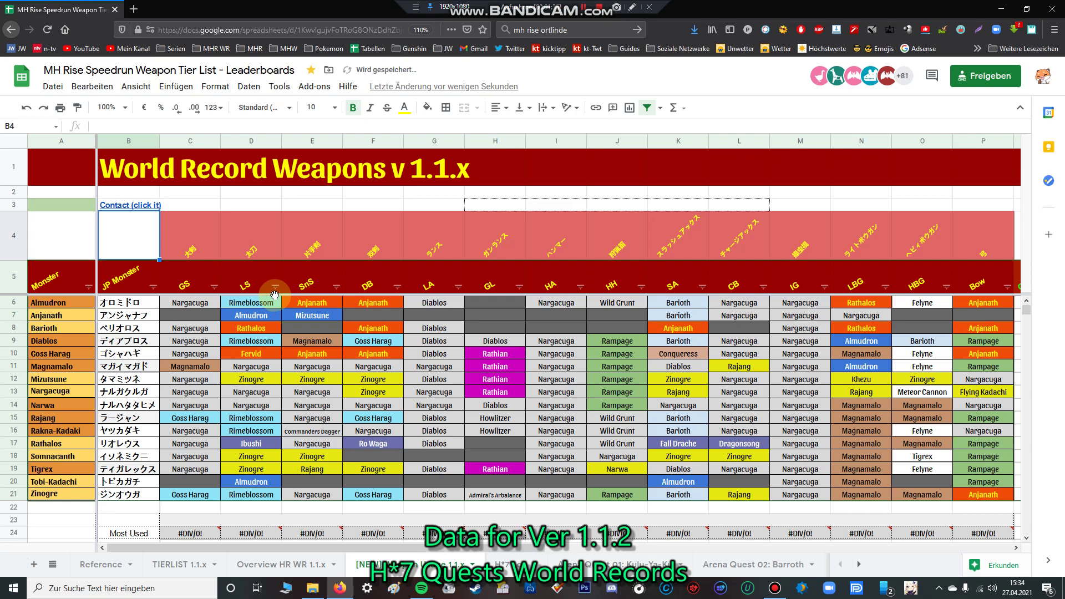
# Highlight the GS, LA, HA and IG columns (C, G, I and M) together.
pyautogui.click(201, 142)
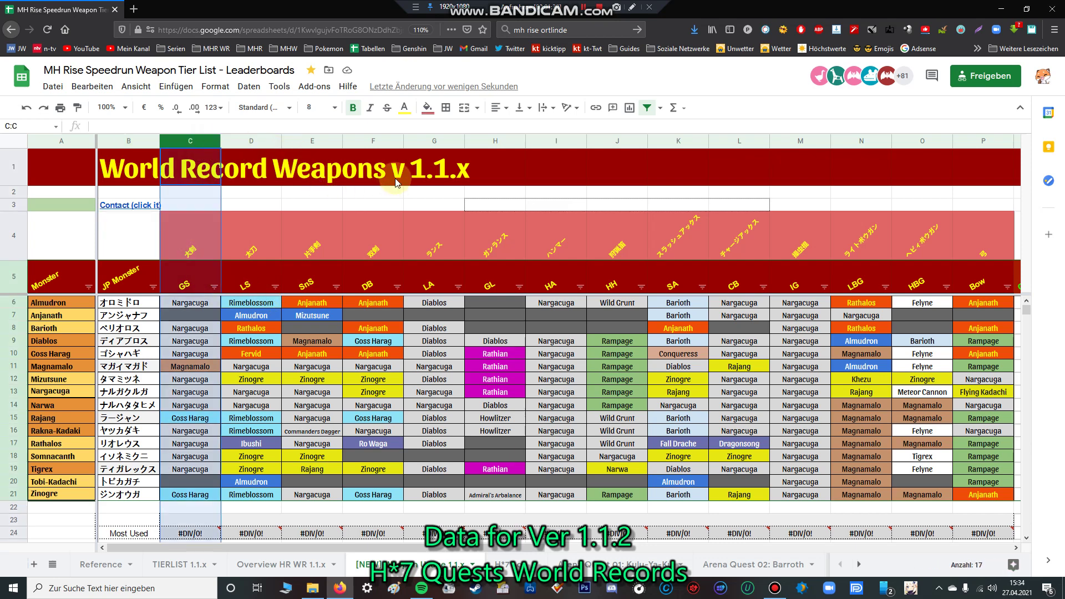
pyautogui.keyDown('ctrl'); pyautogui.click(434, 142); pyautogui.keyUp('ctrl')
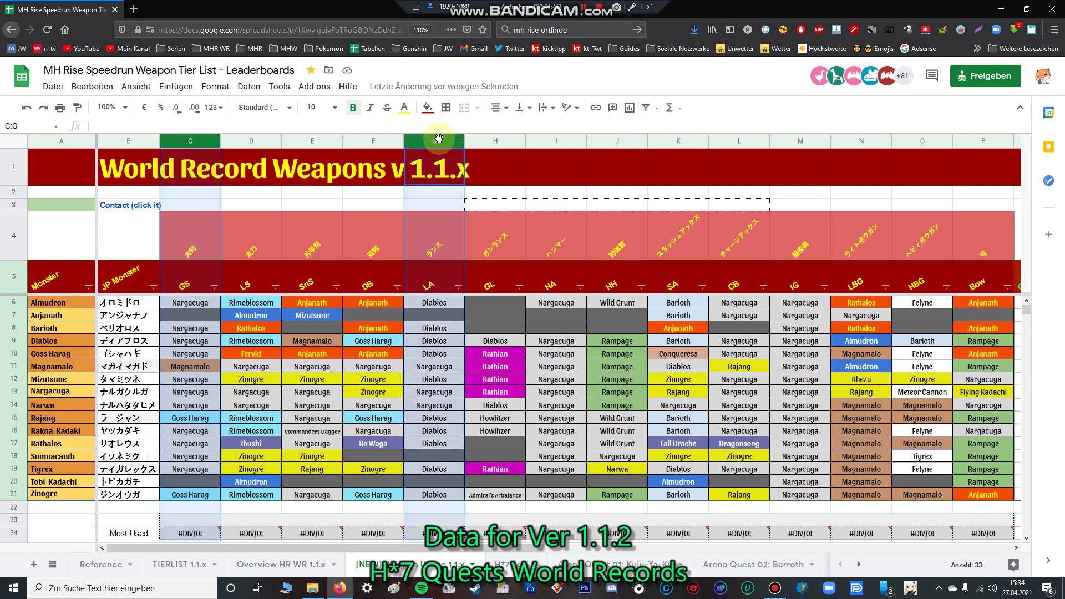
pyautogui.keyDown('ctrl'); pyautogui.click(557, 141); pyautogui.keyUp('ctrl')
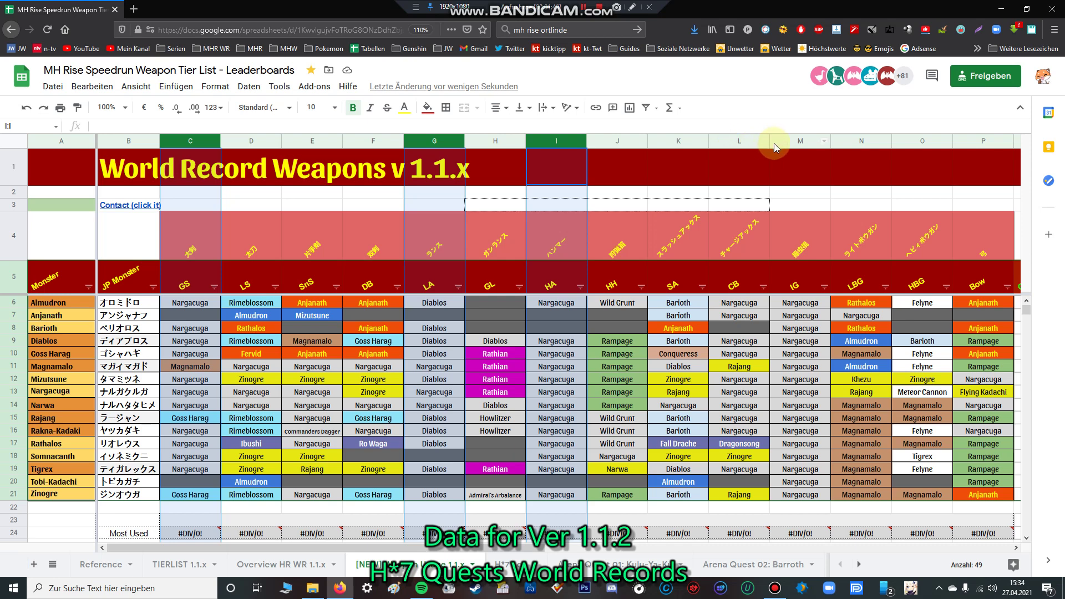
pyautogui.keyDown('ctrl'); pyautogui.click(789, 142); pyautogui.keyUp('ctrl')
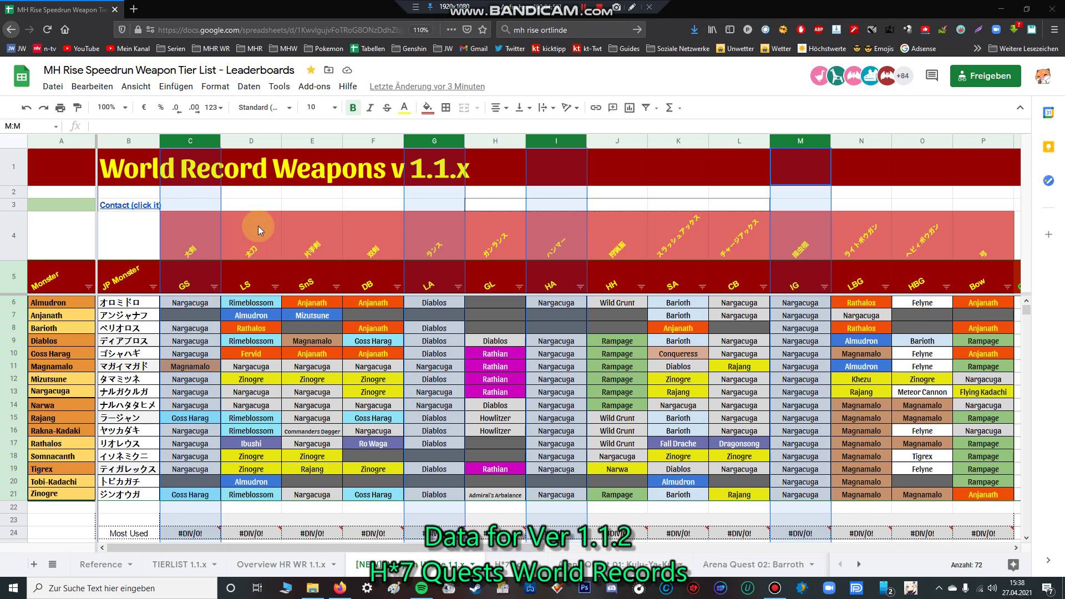
# Highlight the LS, SnS, DB, LA and GL columns one after another to review each weapon type's entries.
pyautogui.click(251, 140)
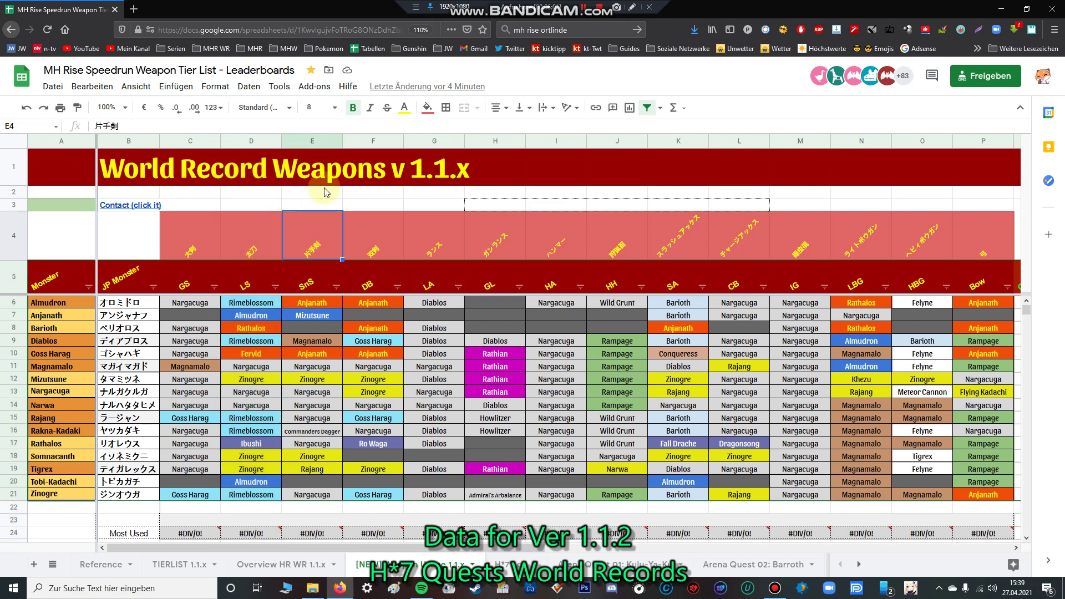
pyautogui.click(324, 142)
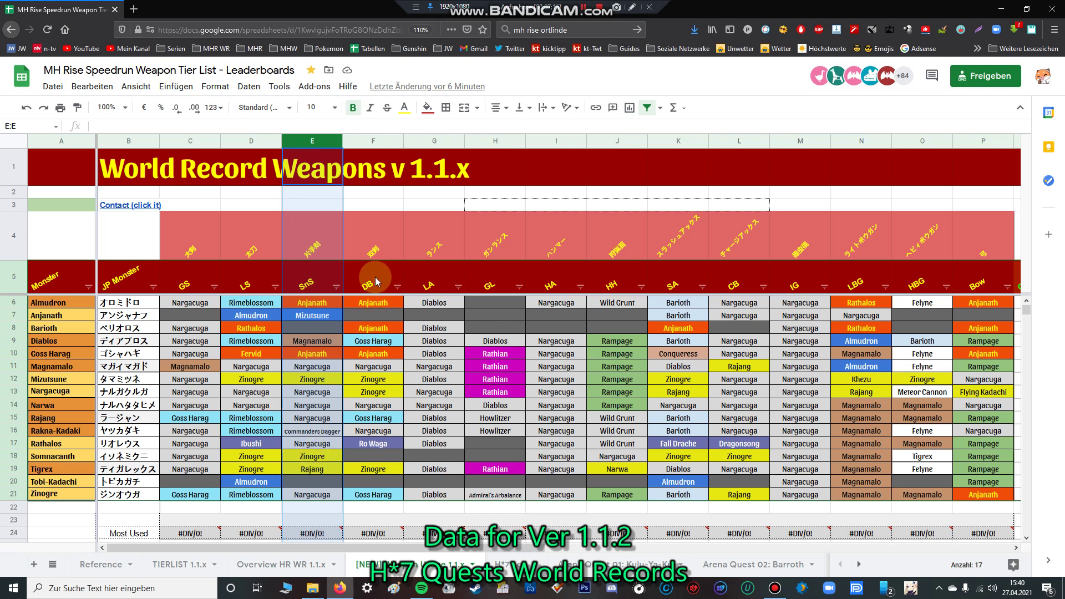
pyautogui.click(372, 142)
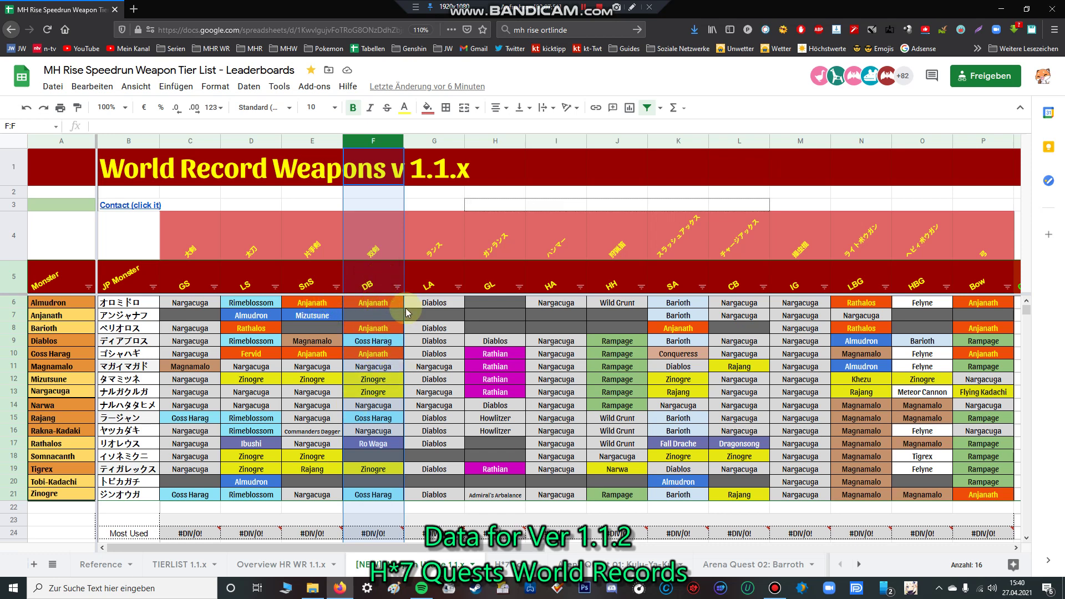
pyautogui.click(435, 141)
pyautogui.click(484, 141)
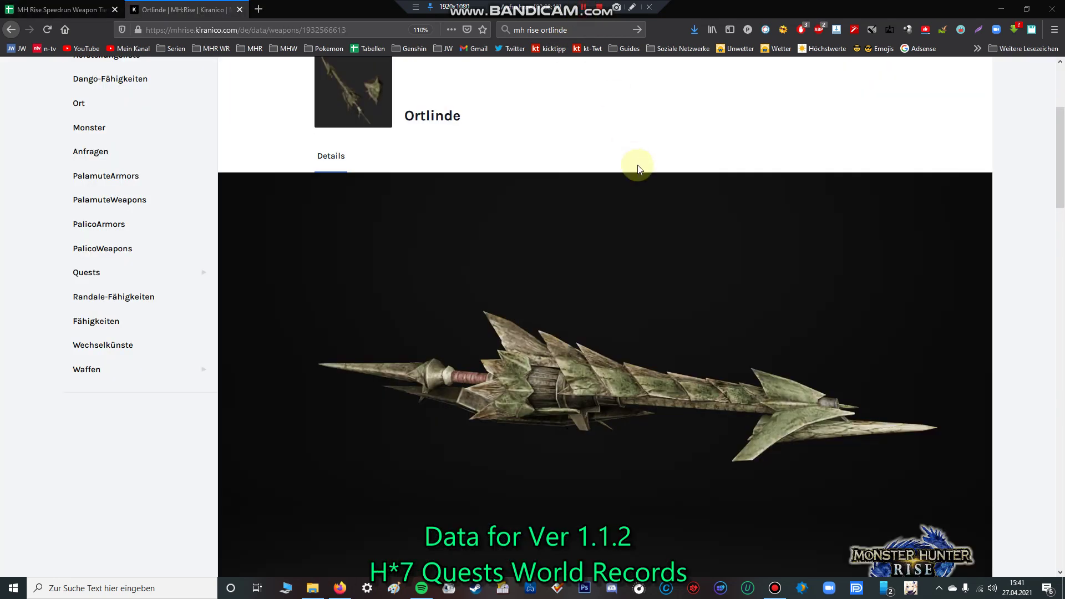
# Examine Ortlinde's stats and upgrade materials on Kiranico, and open its Monster Hunter Rise Wiki page from the search results.
pyautogui.scroll(-15, 637, 174)
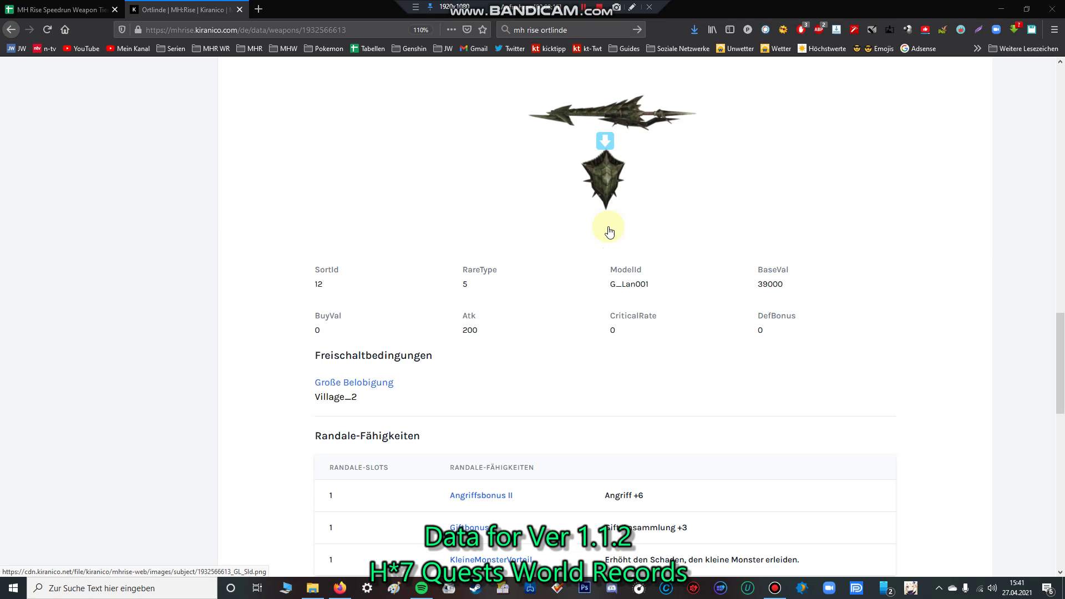
pyautogui.scroll(-5, 596, 236)
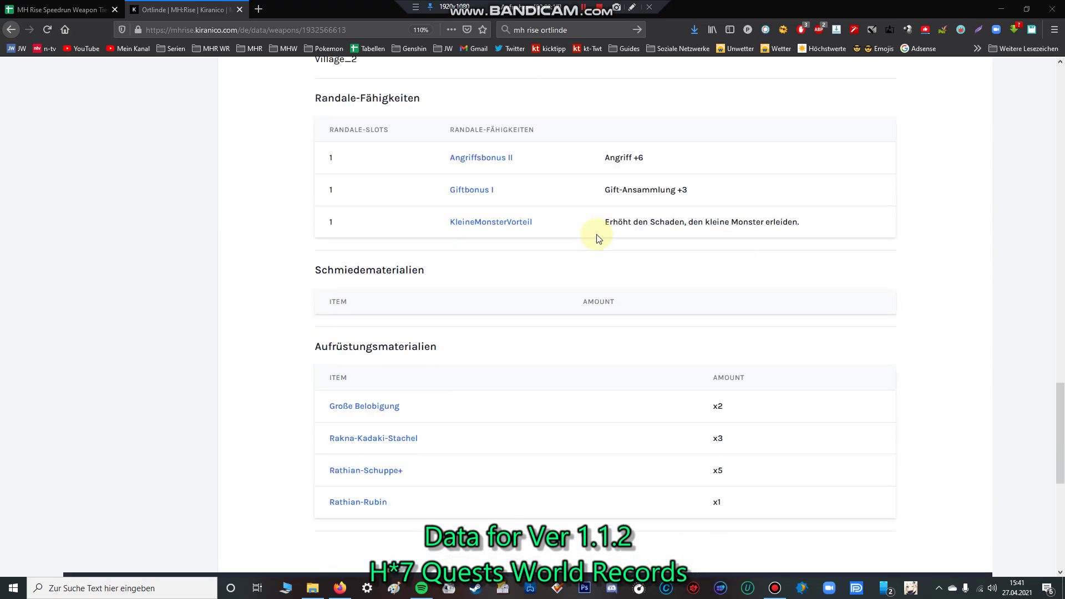
pyautogui.scroll(20, 545, 202)
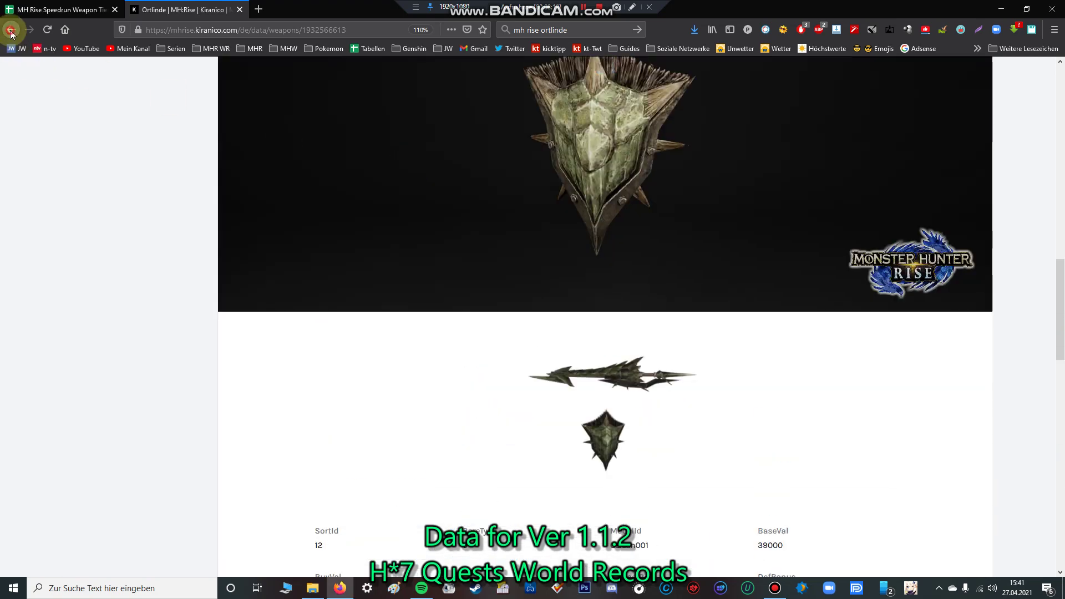
pyautogui.click(11, 31)
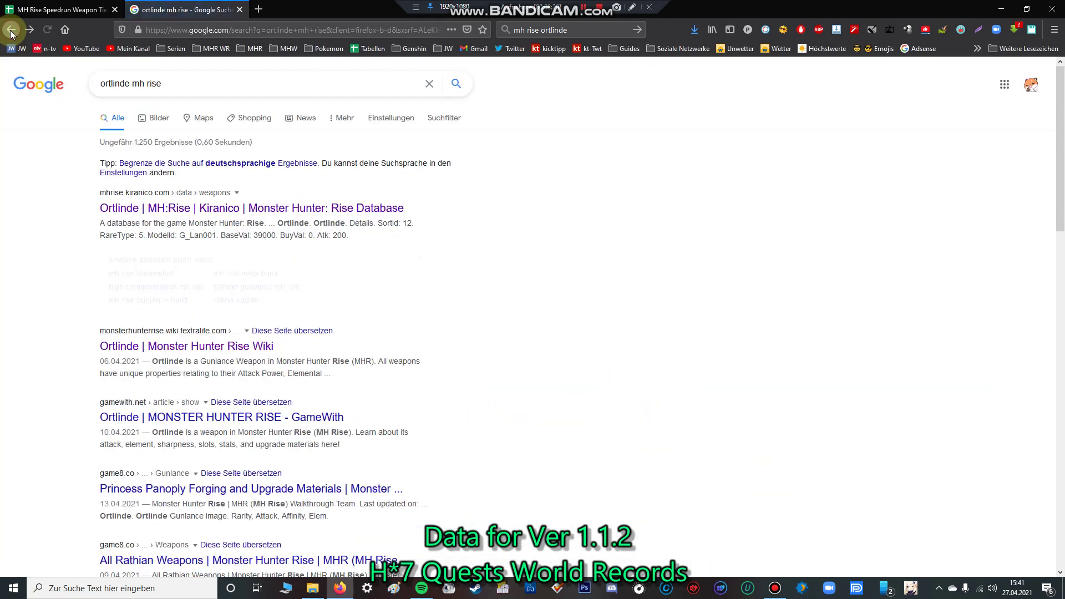
pyautogui.click(205, 347)
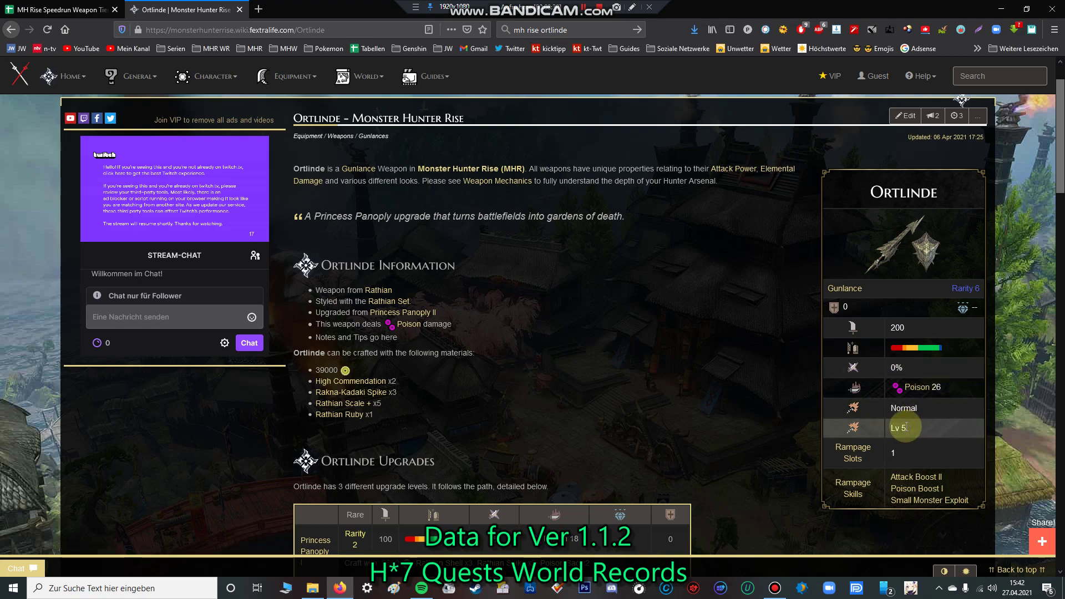
# Check the GL column in the spreadsheet, and look up "howlitzer" on the wiki to view the Howlitzer gunlance page.
pyautogui.click(35, 5)
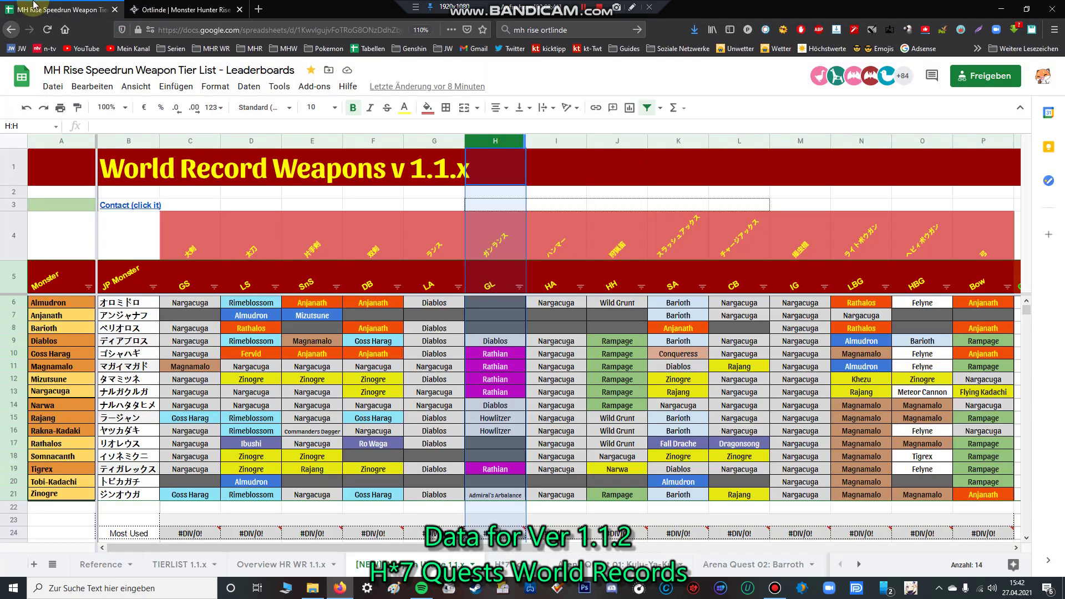
pyautogui.click(186, 9)
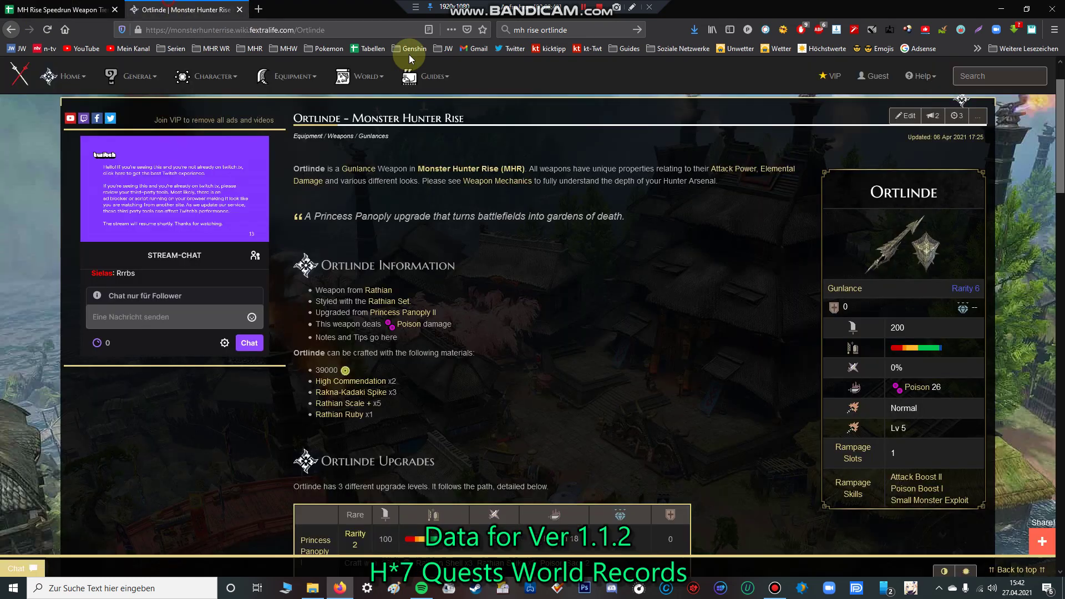
pyautogui.click(1002, 81)
pyautogui.write('howli')
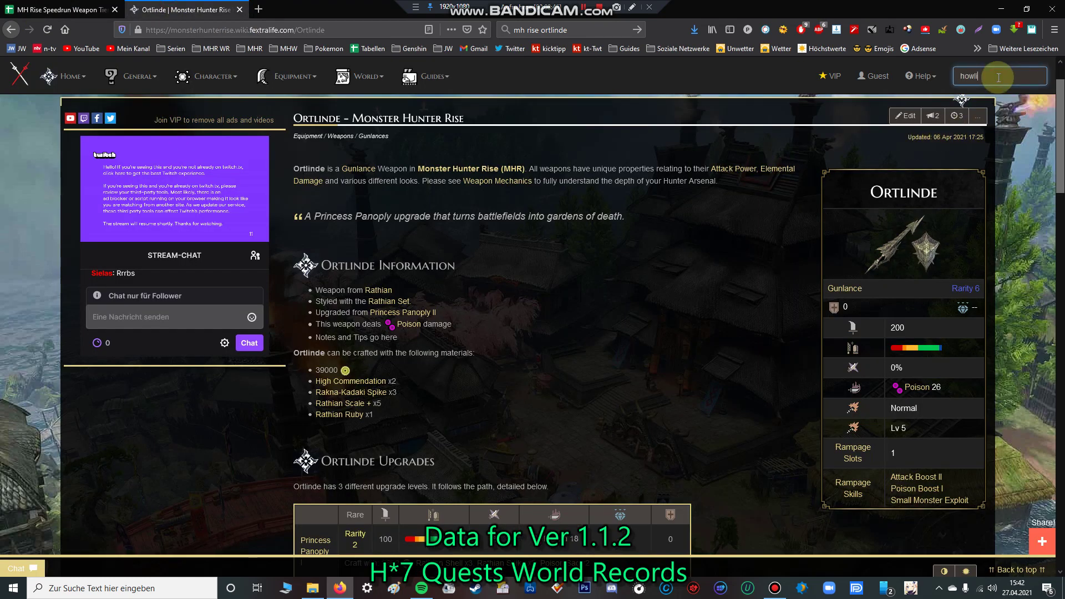
pyautogui.write('tzer+')
pyautogui.press('Return')
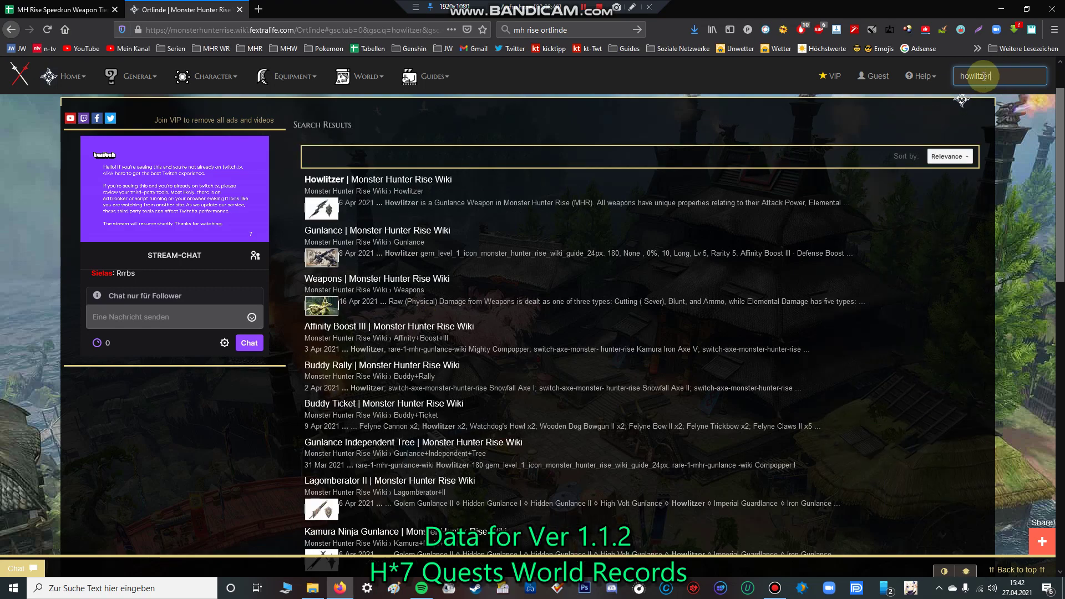
pyautogui.click(370, 183)
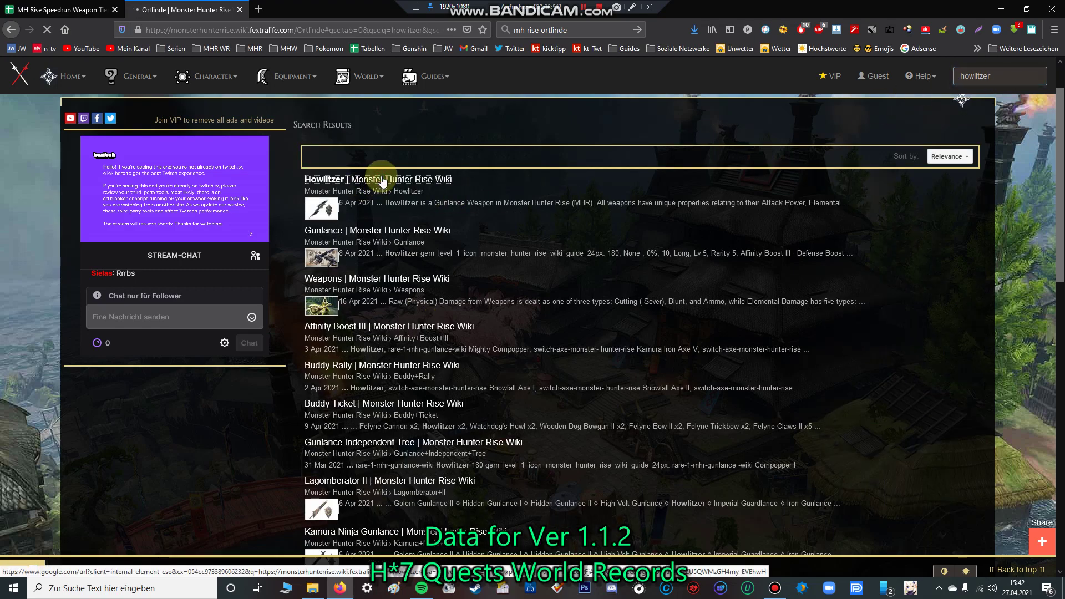
pyautogui.scroll(-2, 784, 344)
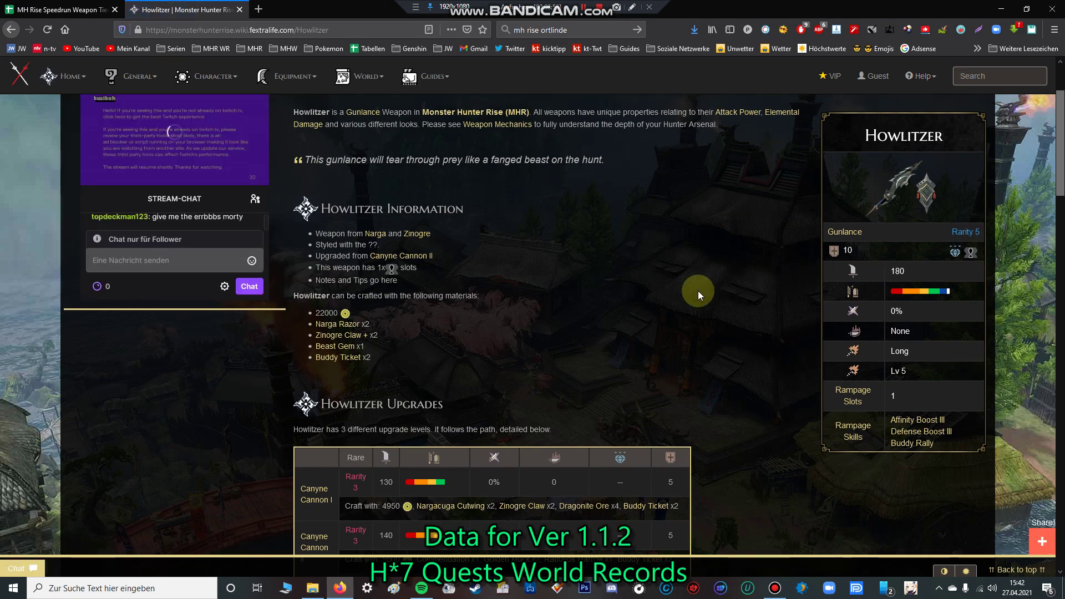
pyautogui.scroll(1, 690, 287)
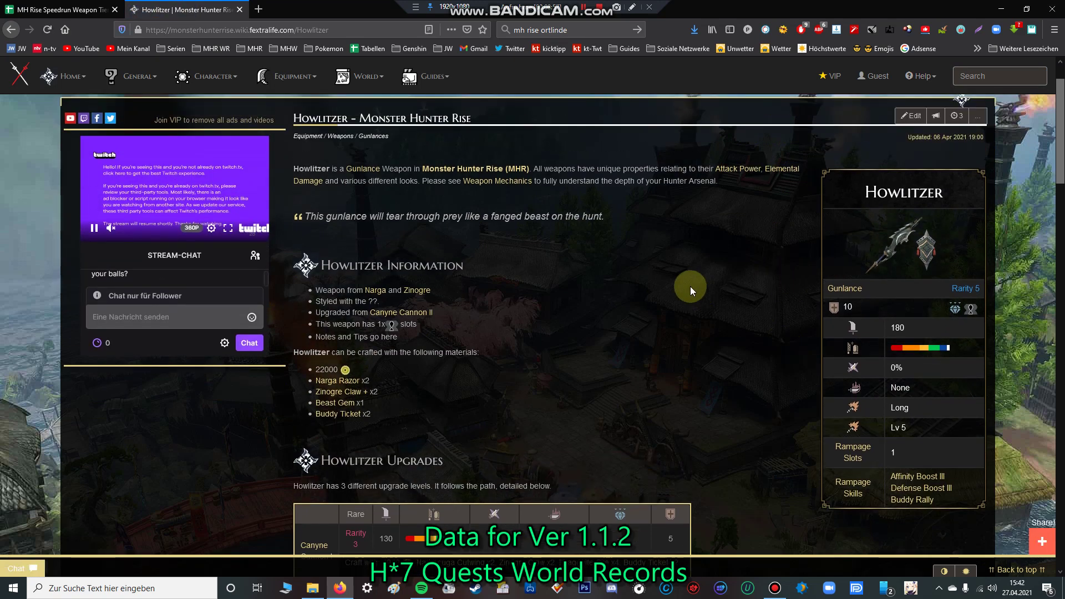
# Return to the weapon spreadsheet and highlight the HH column (J).
pyautogui.click(53, 8)
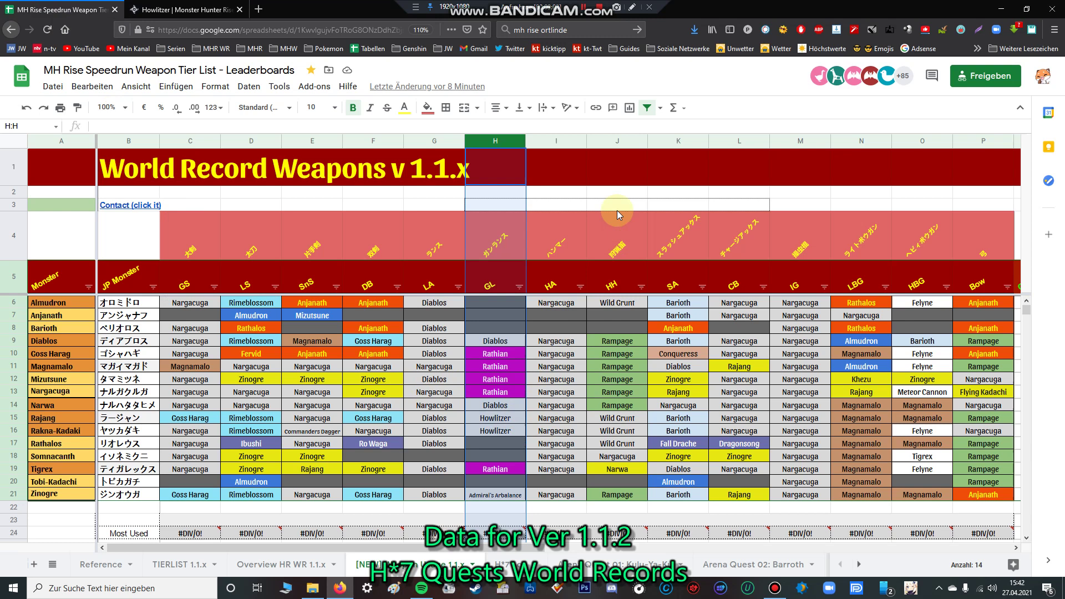
pyautogui.click(621, 141)
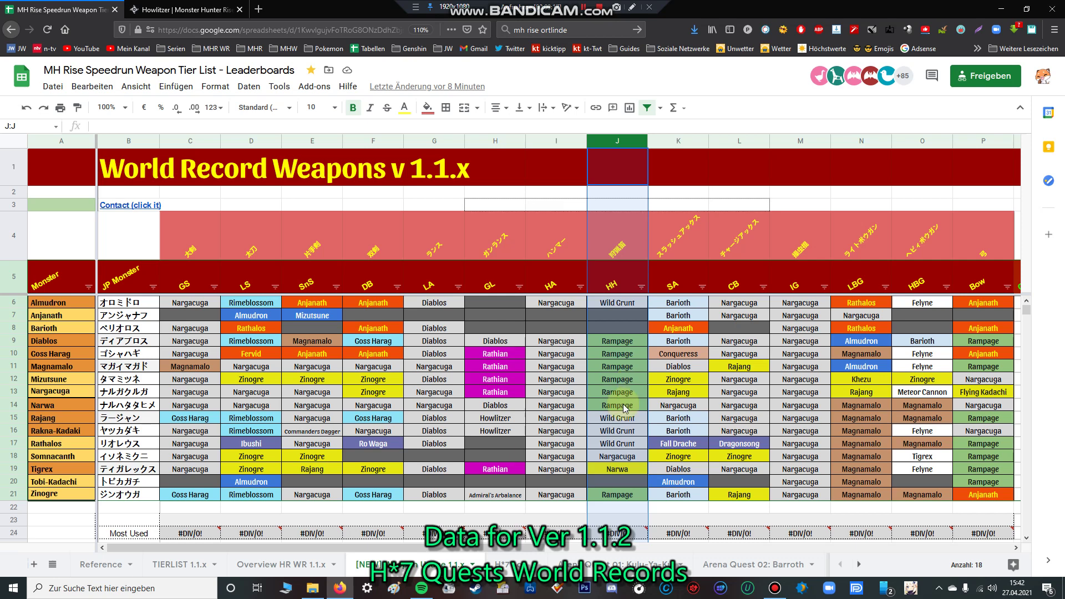
# Search the wiki for "wild grunt", open the Wild Grunt page and examine its stats and upgrades.
pyautogui.click(186, 10)
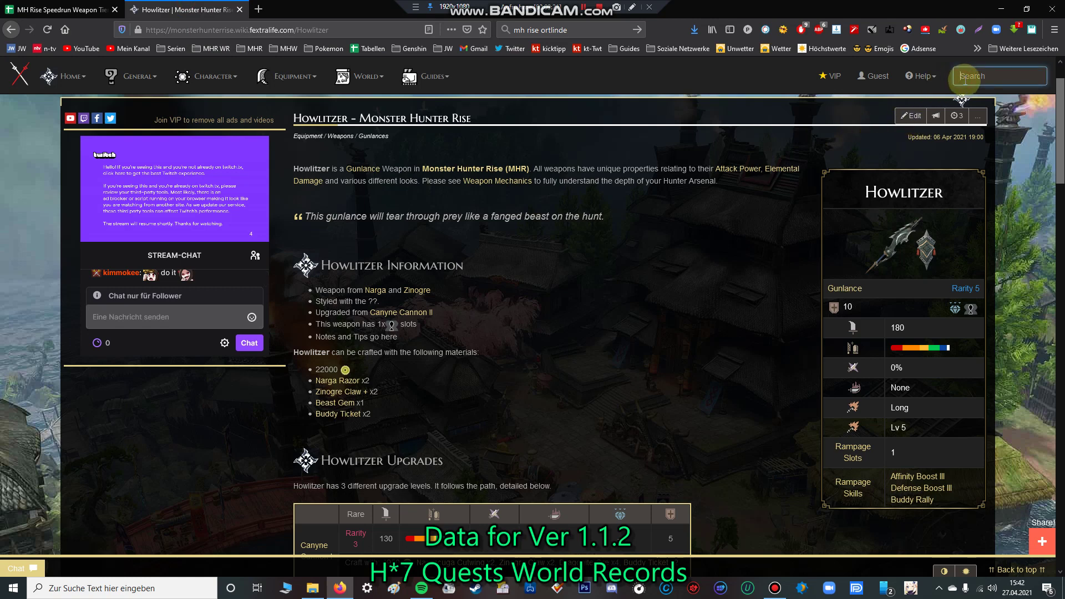
pyautogui.write('wild grunt')
pyautogui.press('Return')
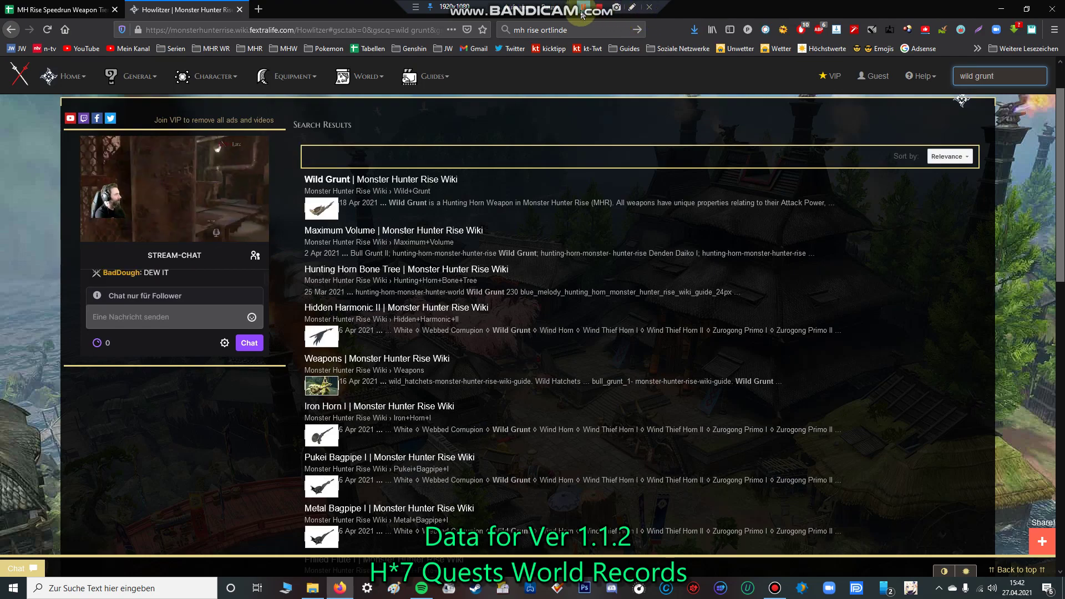
pyautogui.click(386, 180)
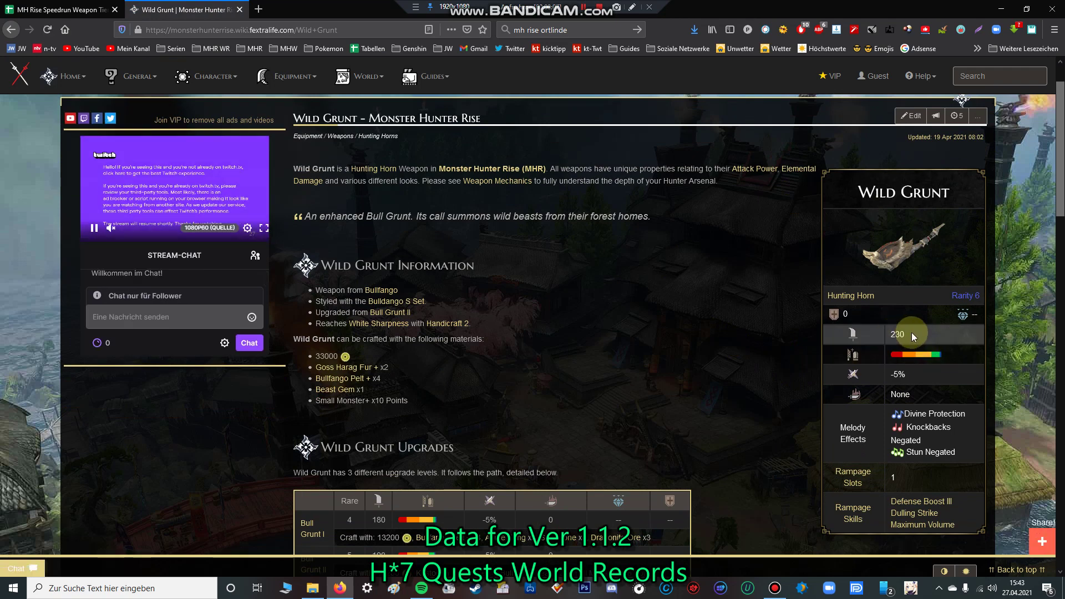
pyautogui.scroll(-5, 738, 329)
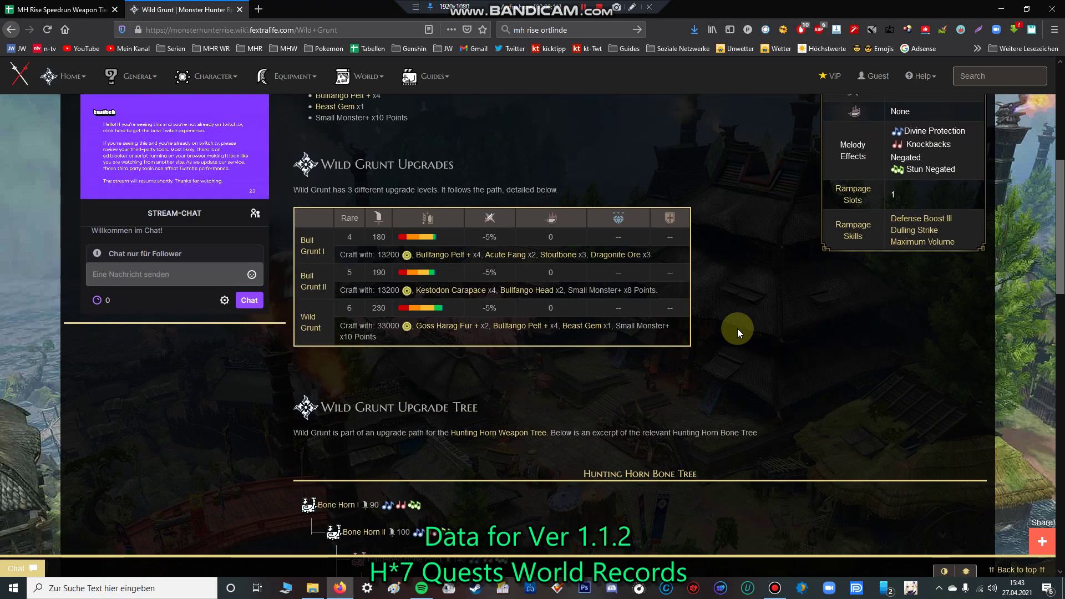
pyautogui.scroll(5, 737, 329)
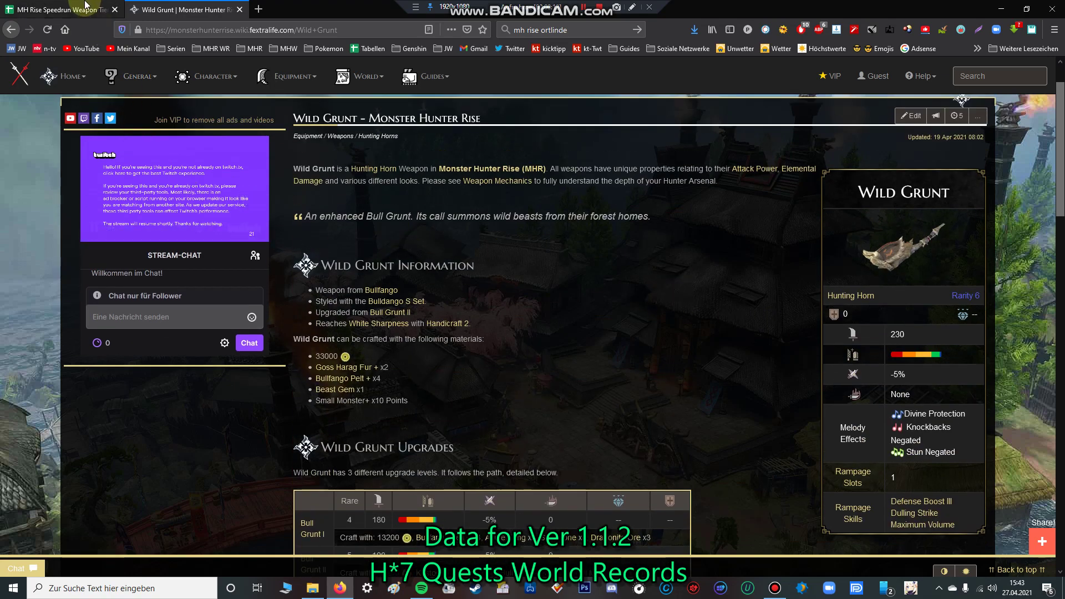
# Return to the spreadsheet, highlight the SA, CB and LBG columns one after another, and select cell G10.
pyautogui.click(78, 5)
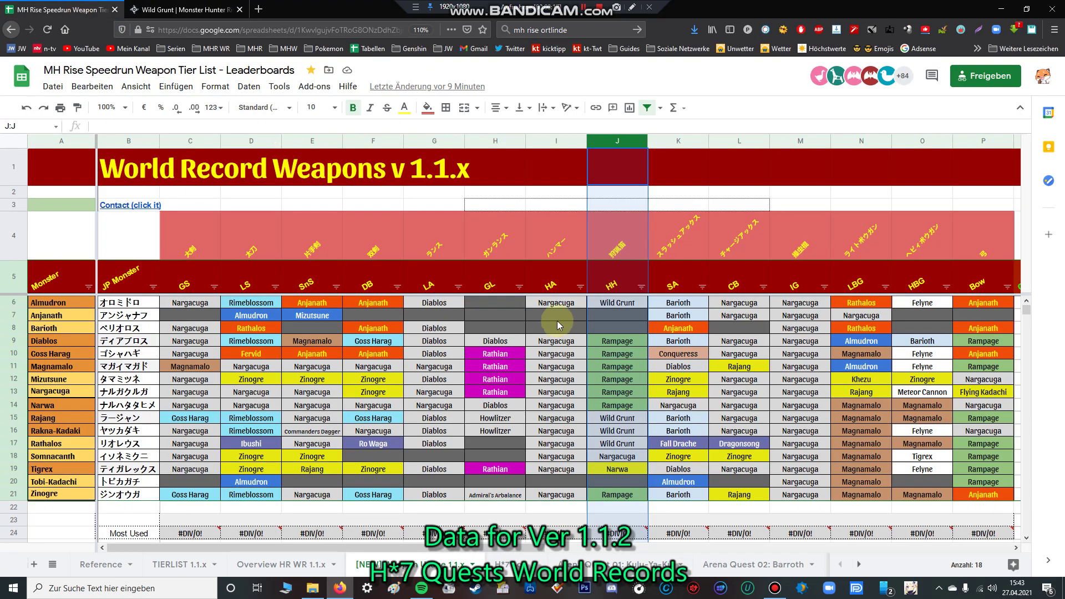
pyautogui.click(677, 141)
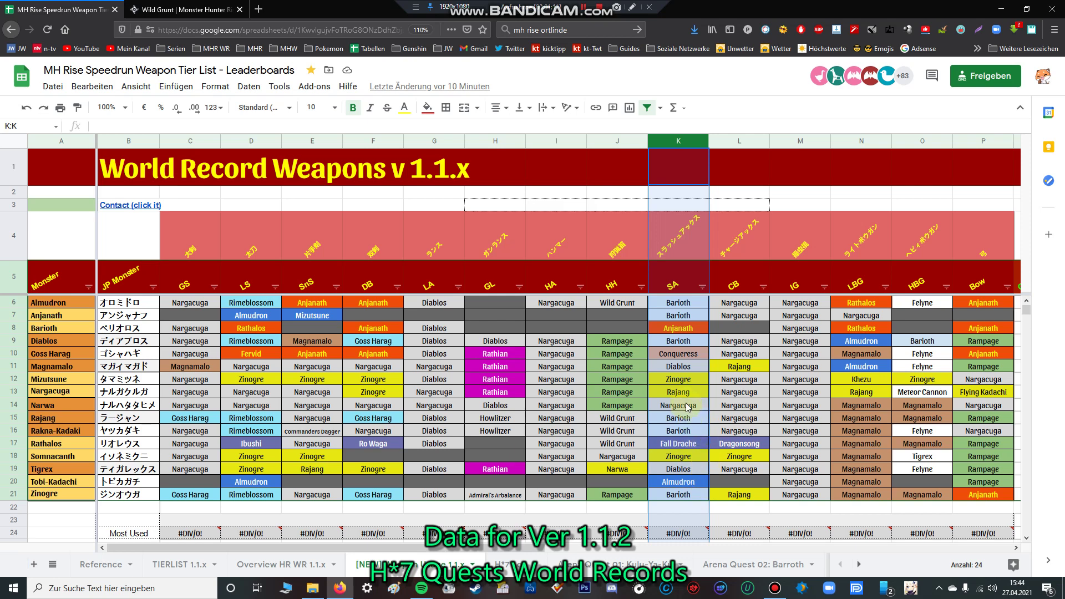
pyautogui.click(741, 142)
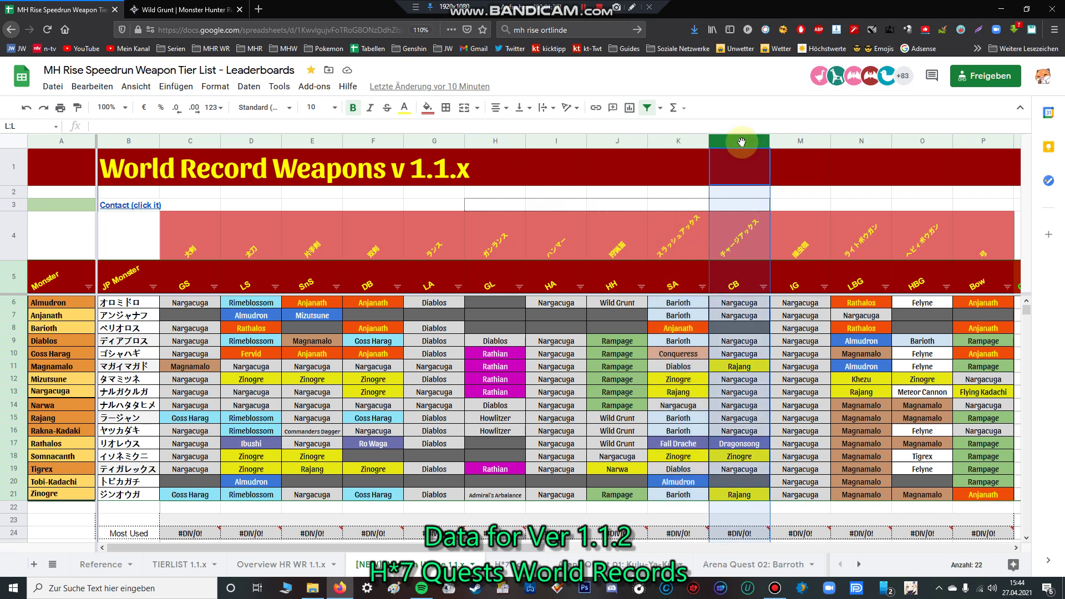
pyautogui.click(860, 140)
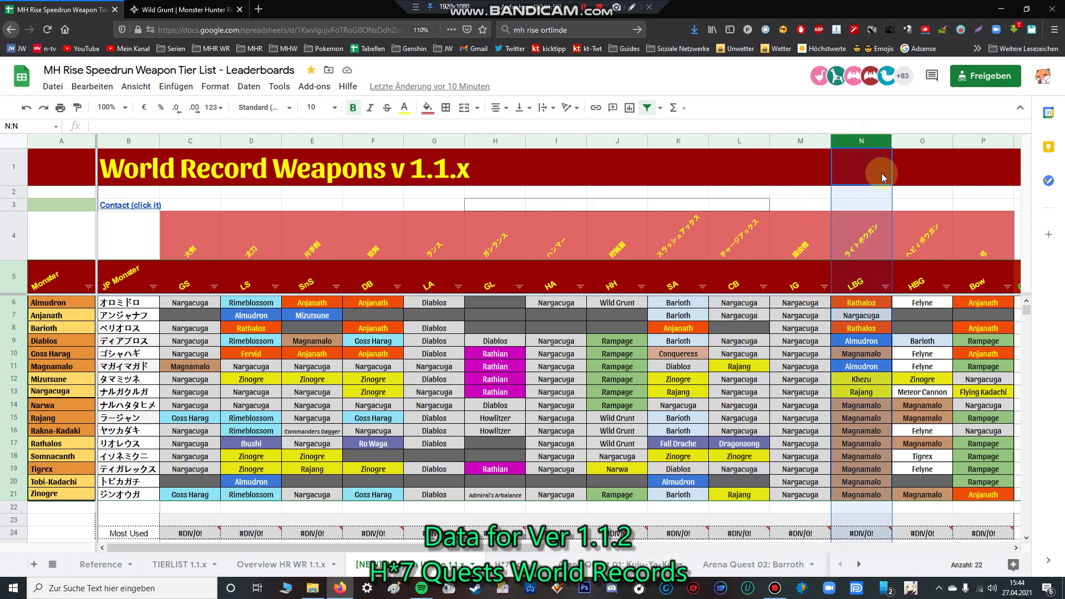
pyautogui.click(447, 356)
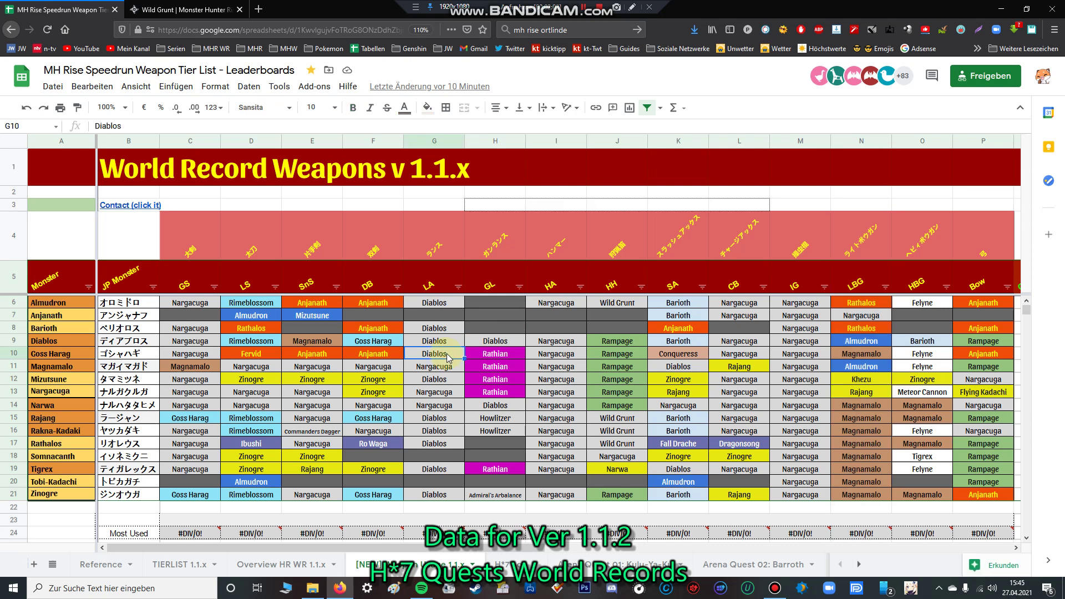